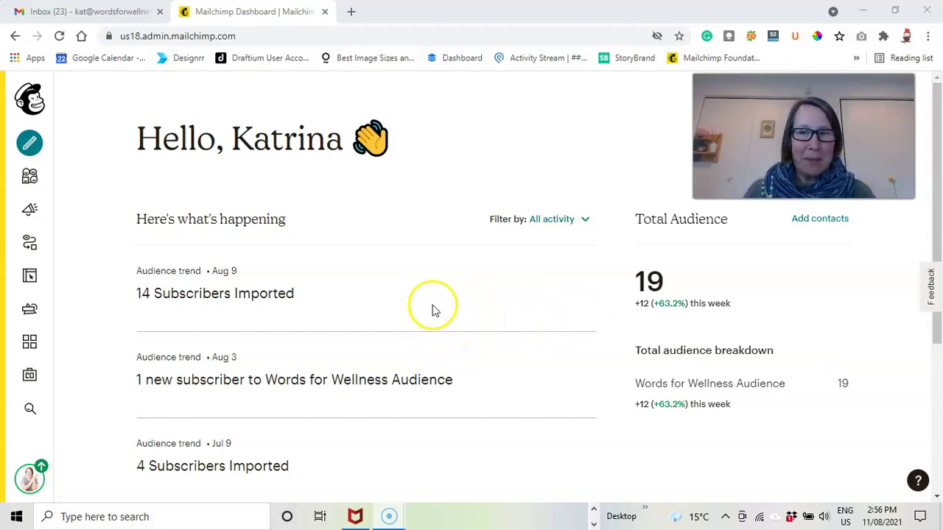
Open the segments page of the Words for Wellness Audience and start creating a new segment
left_click(29, 176)
left_click(30, 177)
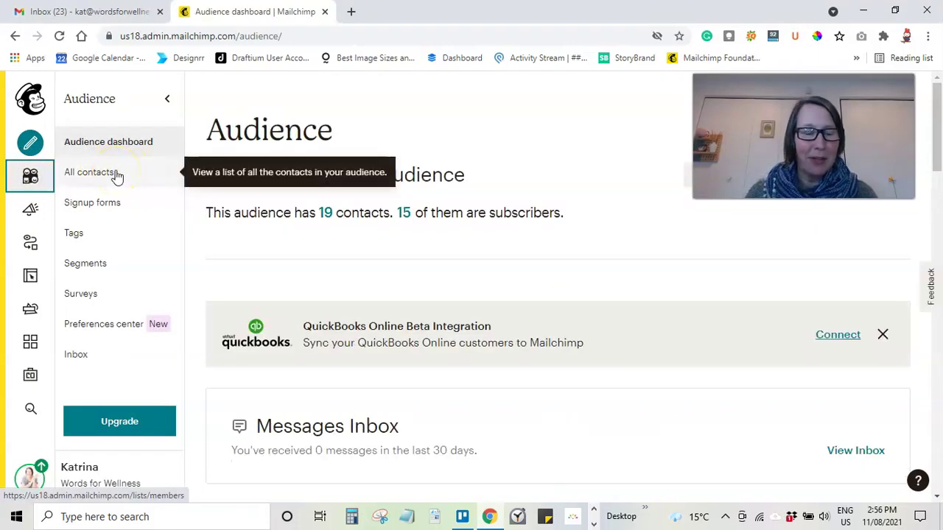
left_click(92, 270)
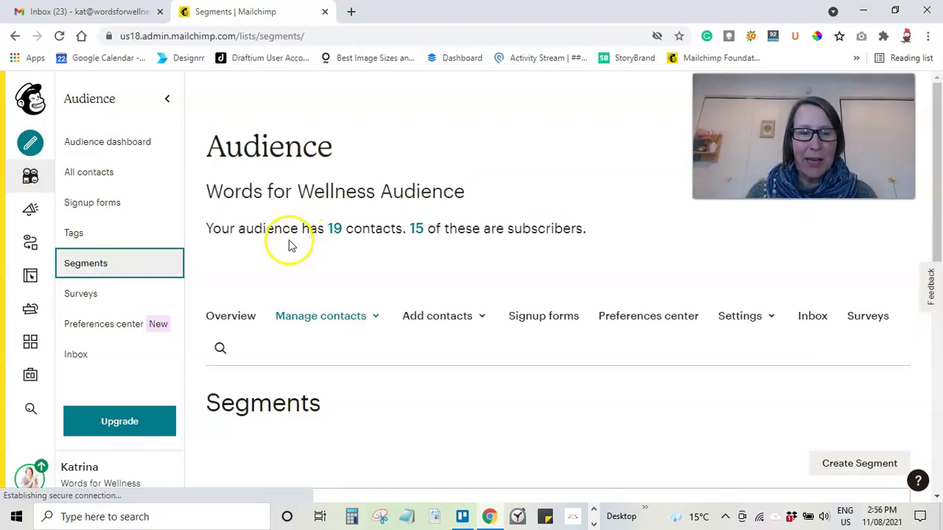
scroll(284, 243, "down", 2)
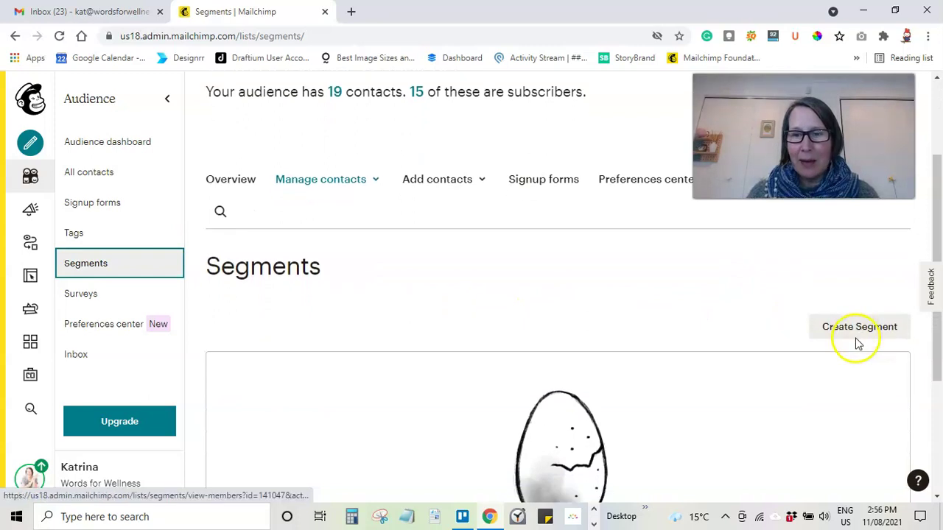
left_click(845, 327)
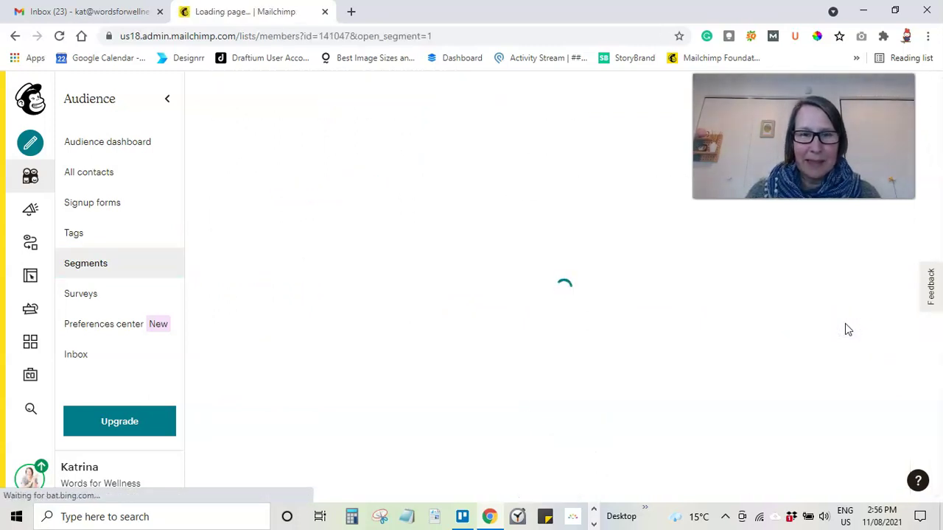
left_click(843, 334)
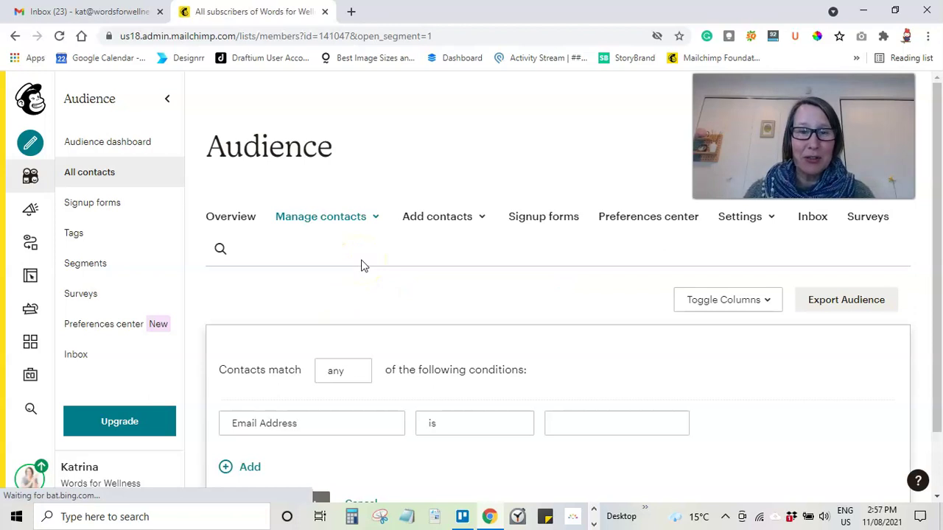
Define the segment condition as Email Marketing Status is Unsubscribed only, and preview the segment
scroll(358, 290, "down", 2)
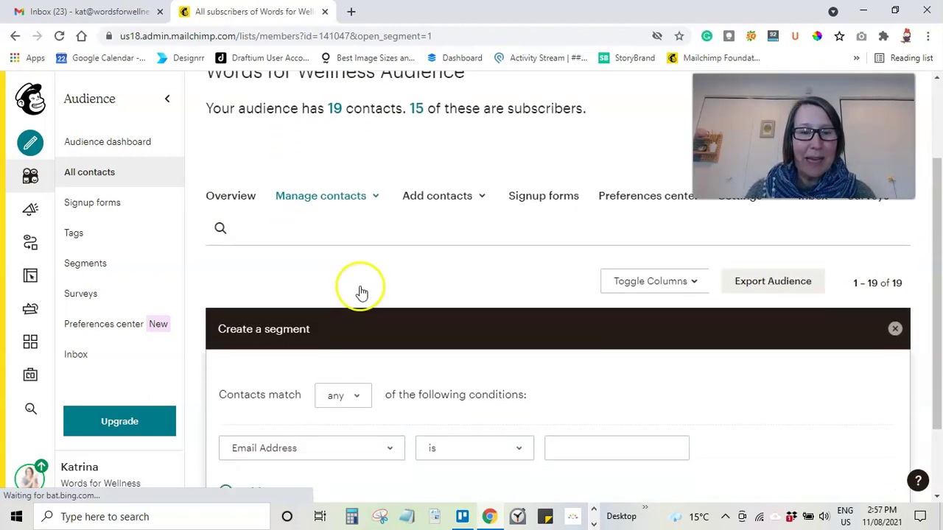
scroll(326, 306, "down", 3)
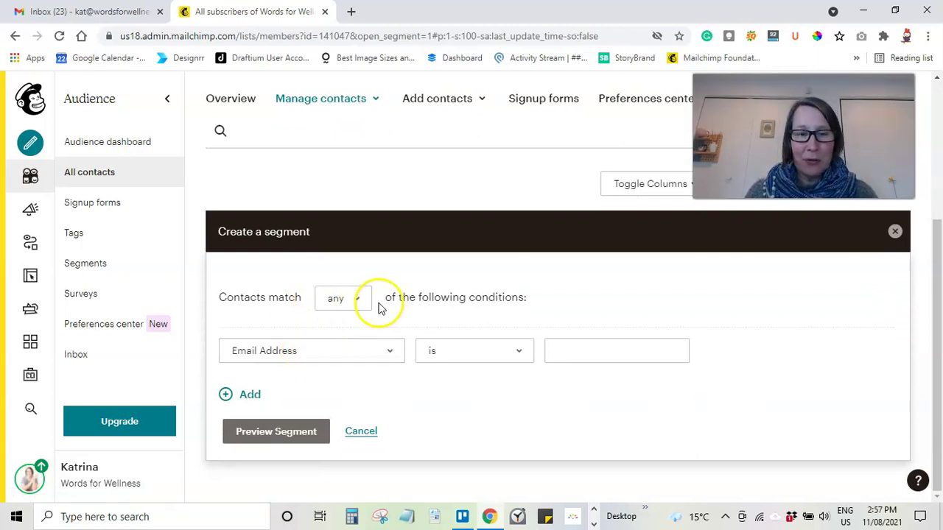
left_click(358, 352)
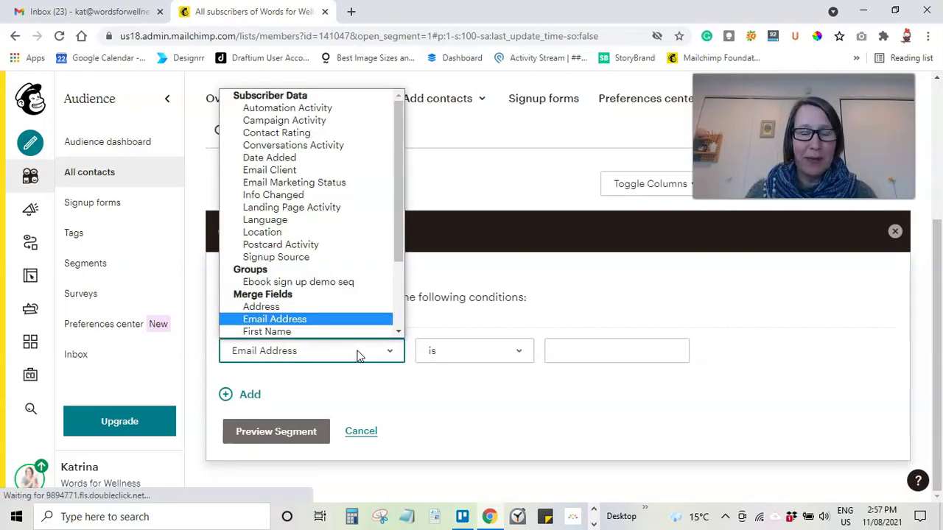
left_click(340, 190)
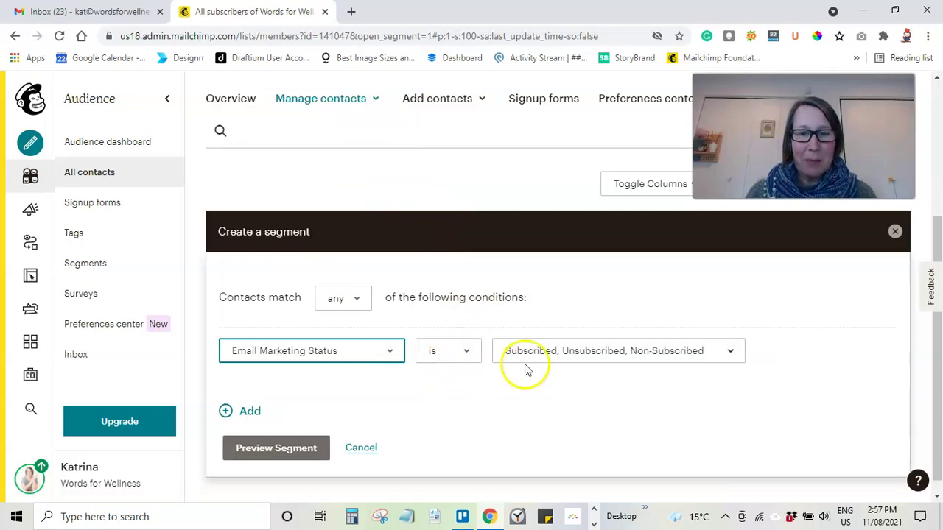
left_click(576, 354)
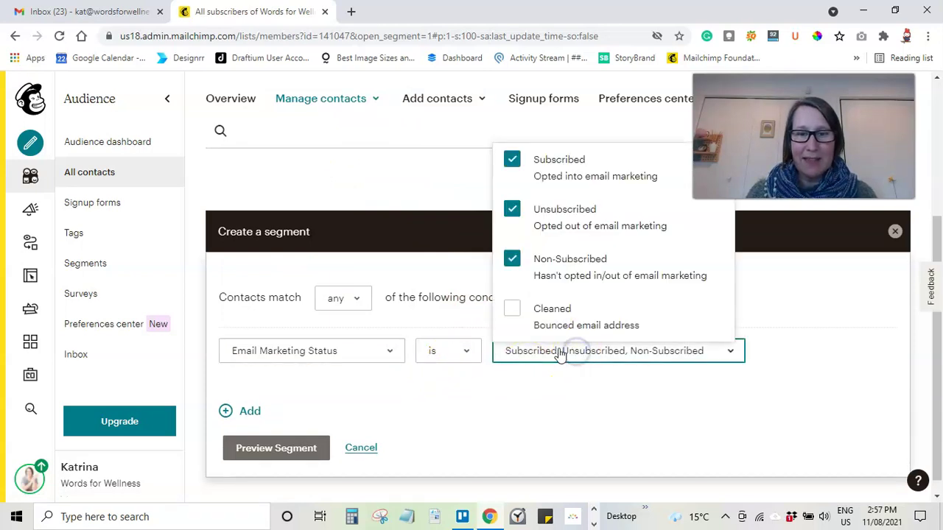
left_click(513, 258)
left_click(513, 161)
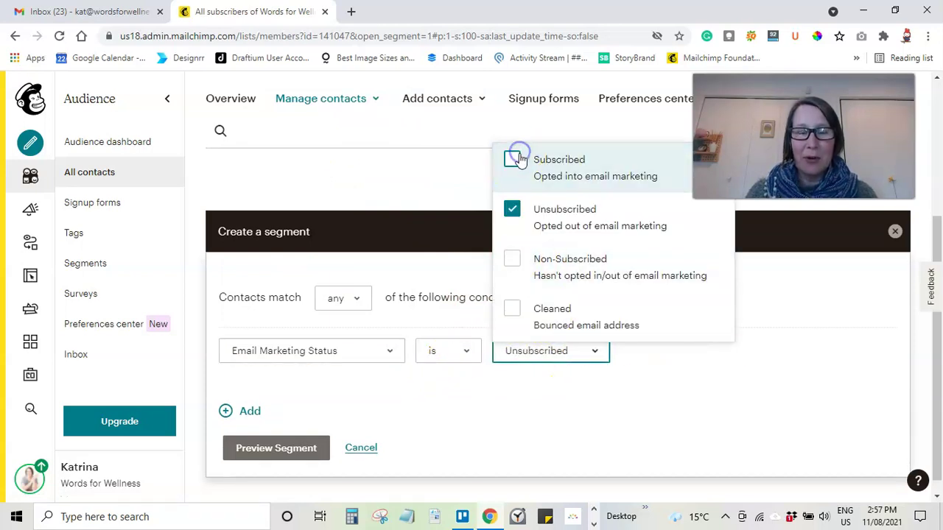
left_click(256, 456)
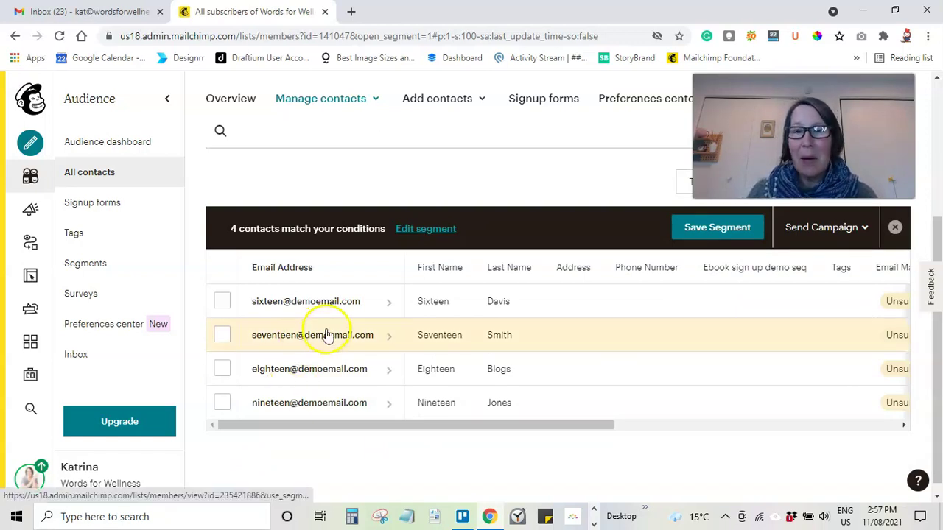
Check the email marketing status of the matching contacts and sort the list by email address
left_click_drag(446, 427, 573, 418)
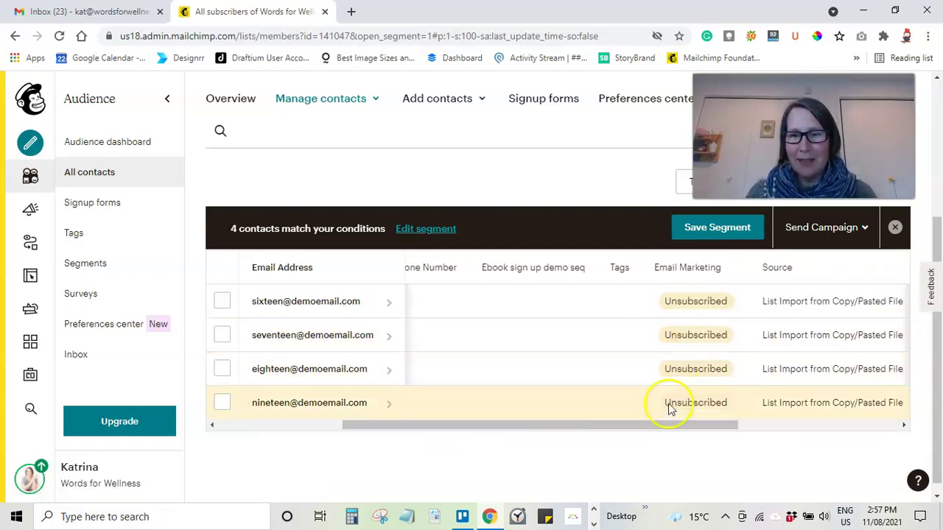
left_click_drag(661, 426, 469, 419)
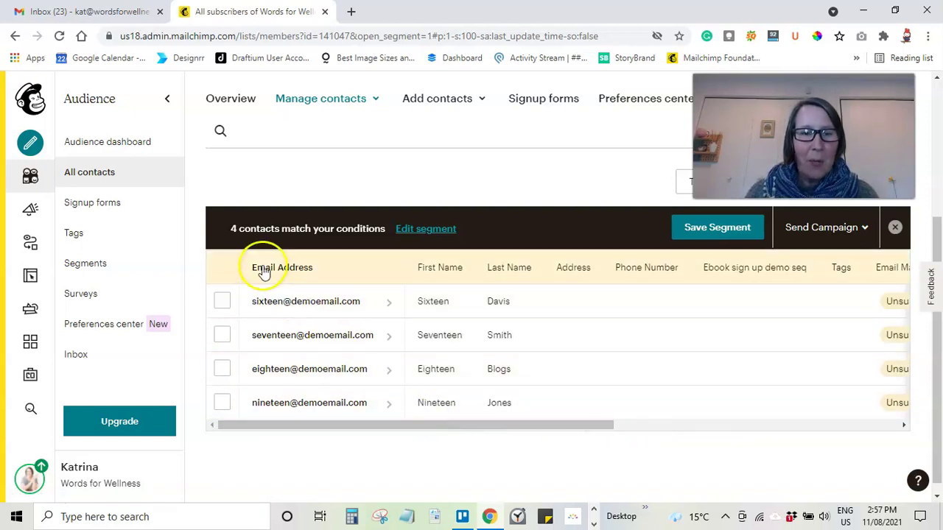
left_click(262, 268)
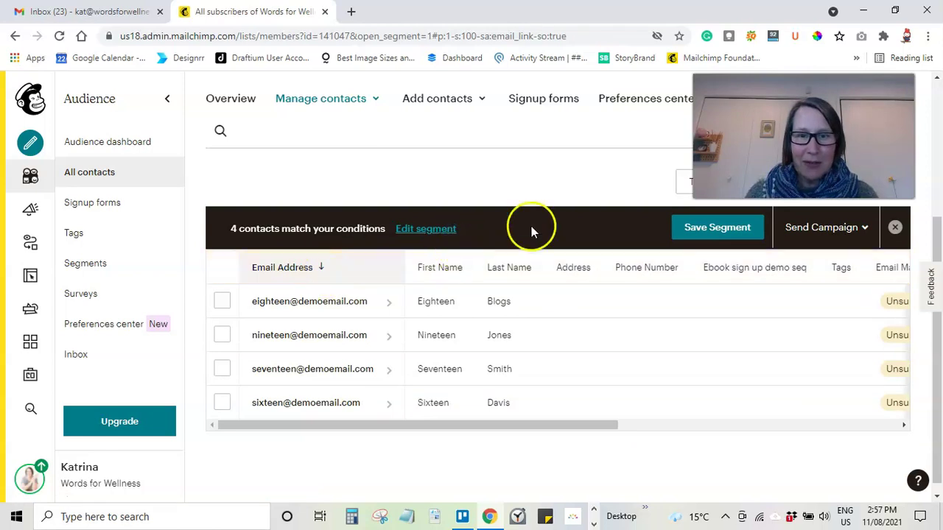
Save the segment under the name "unsubscribed" and check the list of saved segments
left_click(725, 230)
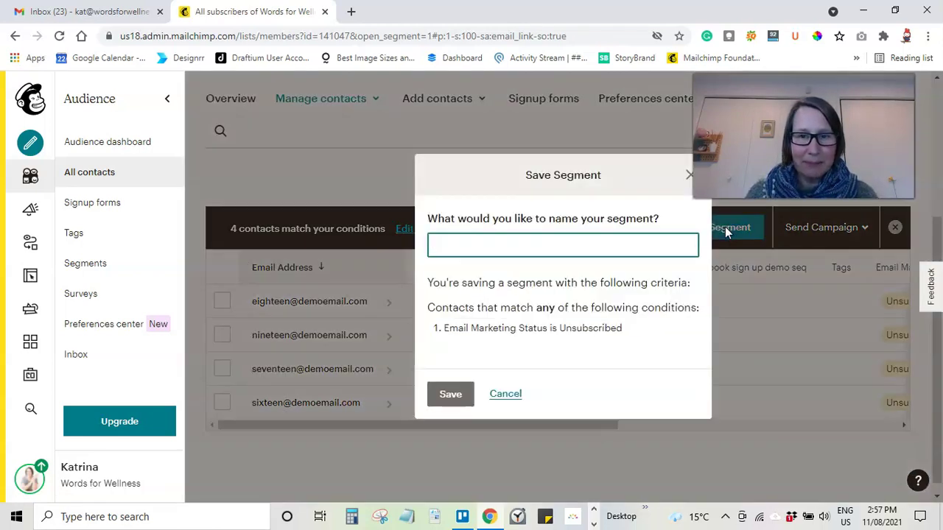
type("unsub")
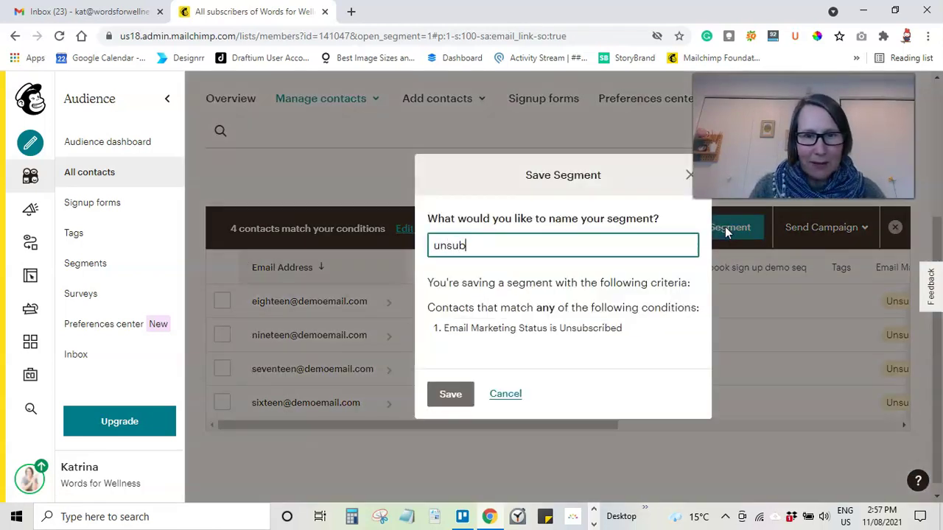
type("scribed")
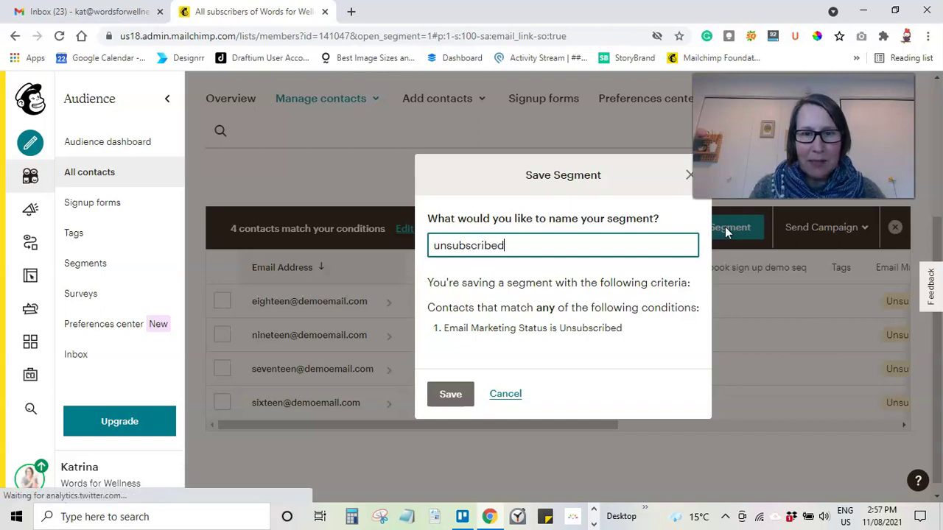
key("Return")
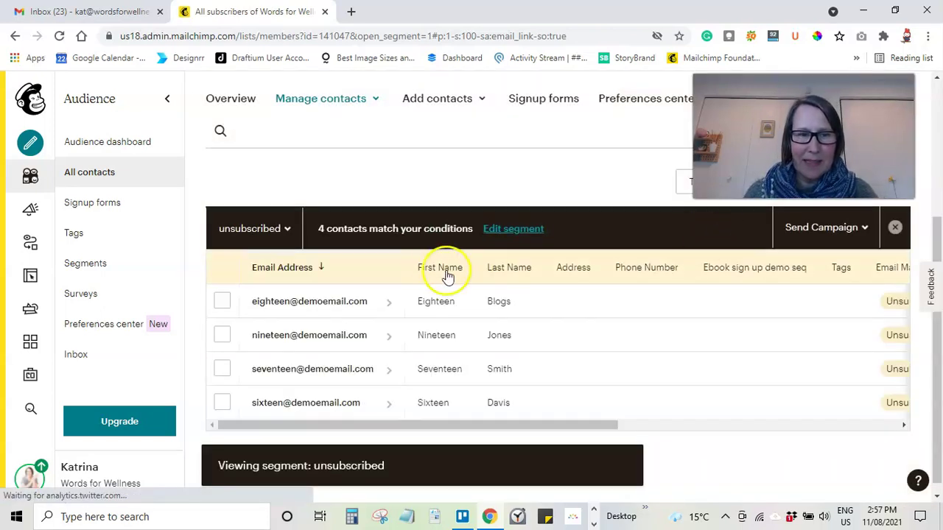
left_click(287, 231)
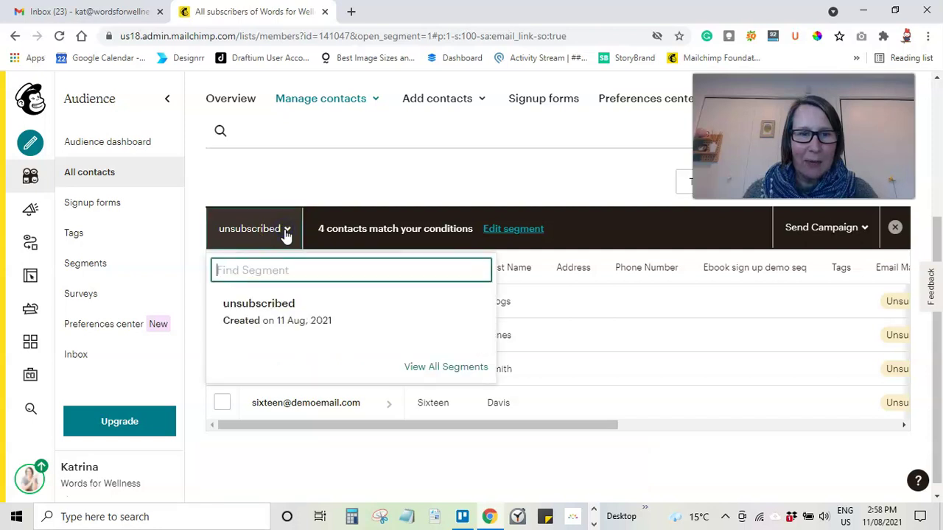
left_click(287, 231)
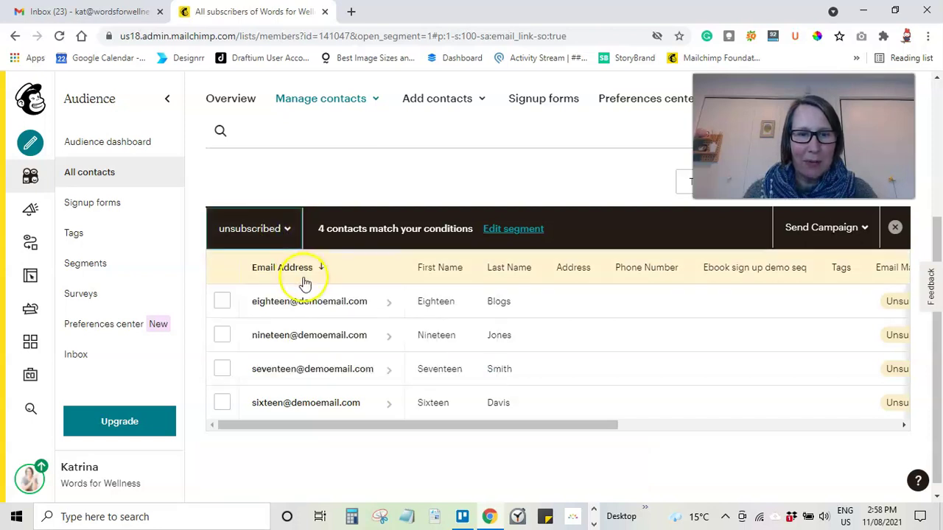
Select every contact in the unsubscribed segment and archive them
left_click(223, 308)
left_click(223, 302)
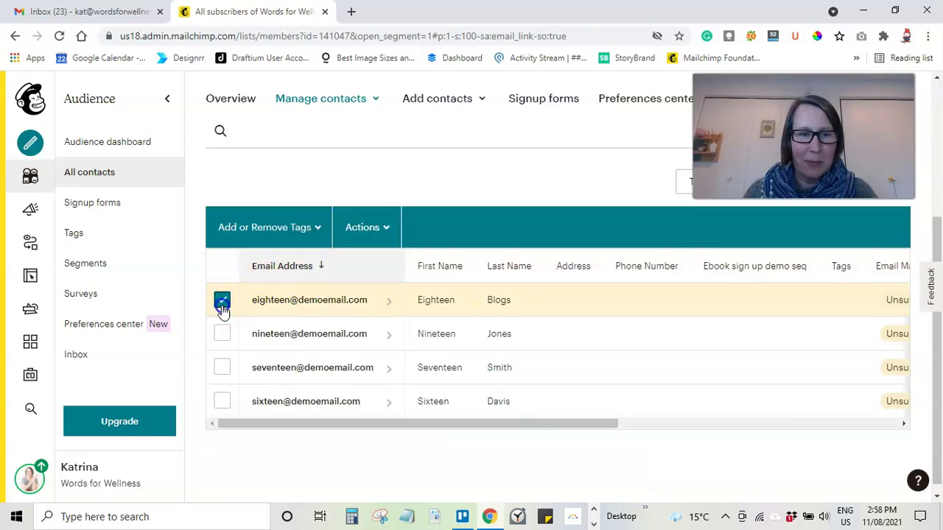
left_click(228, 336)
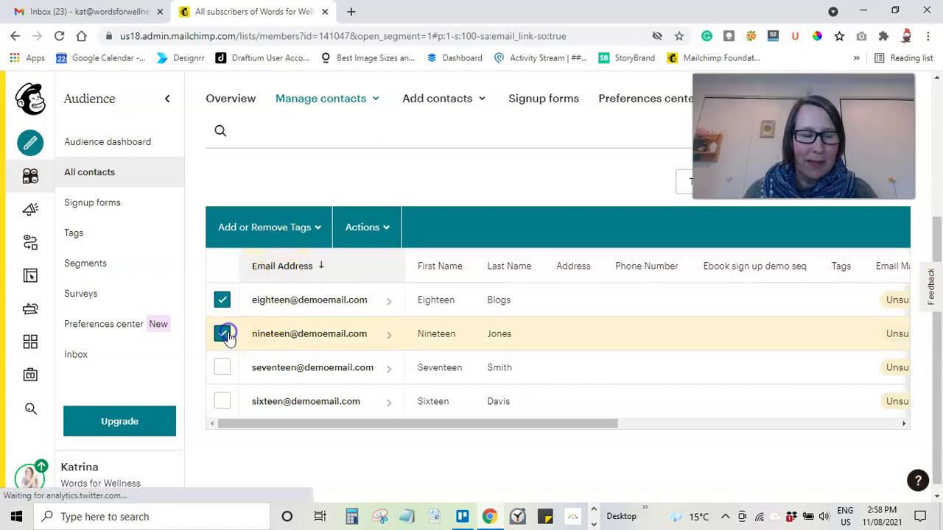
left_click(219, 372)
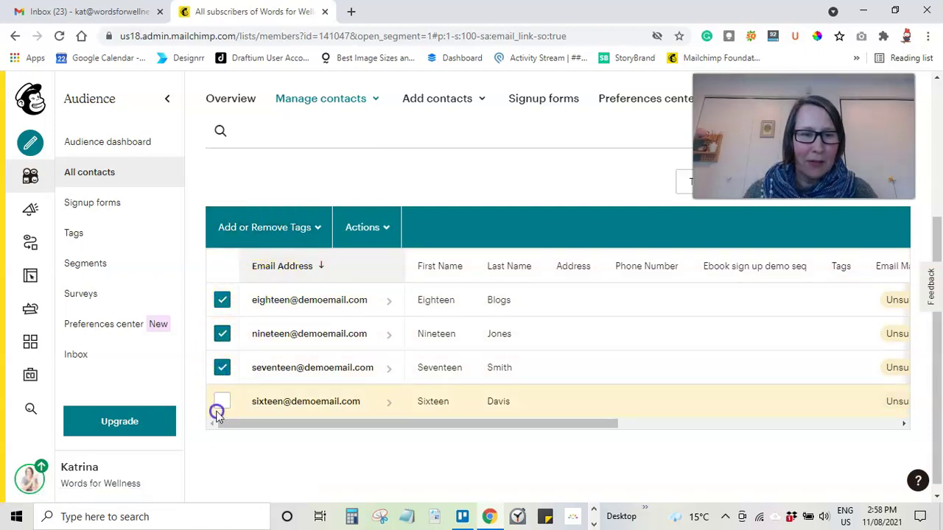
left_click(222, 399)
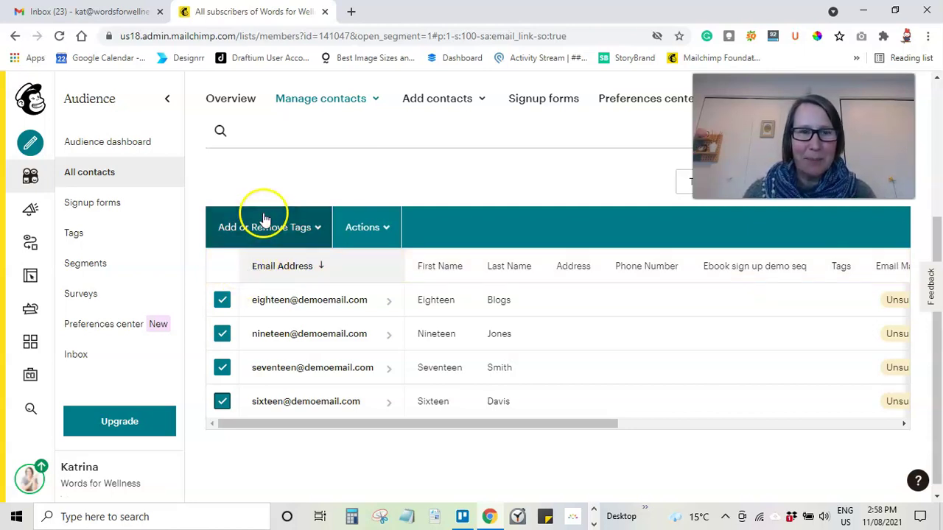
left_click(384, 227)
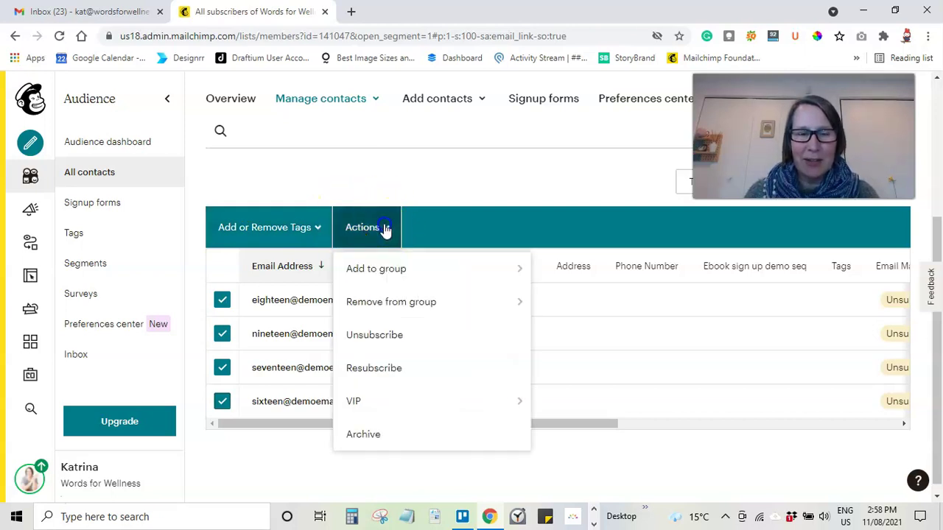
left_click(364, 436)
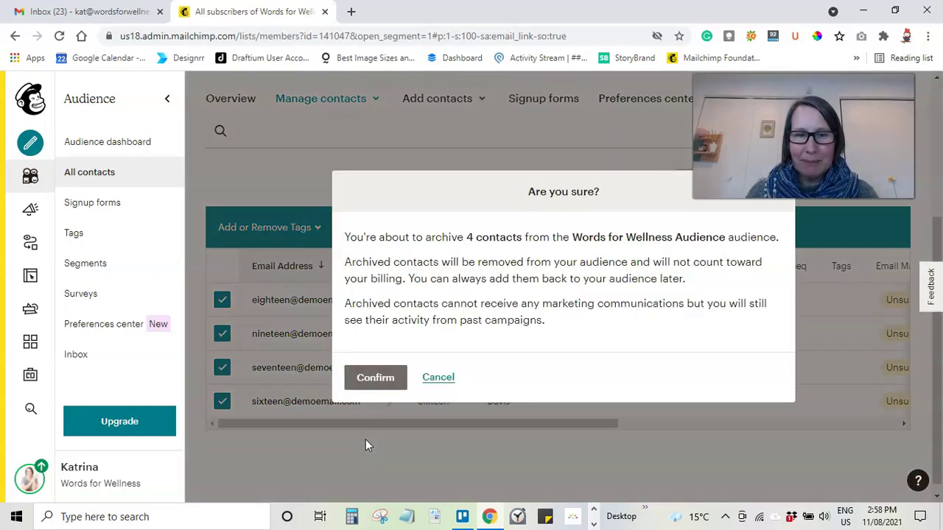